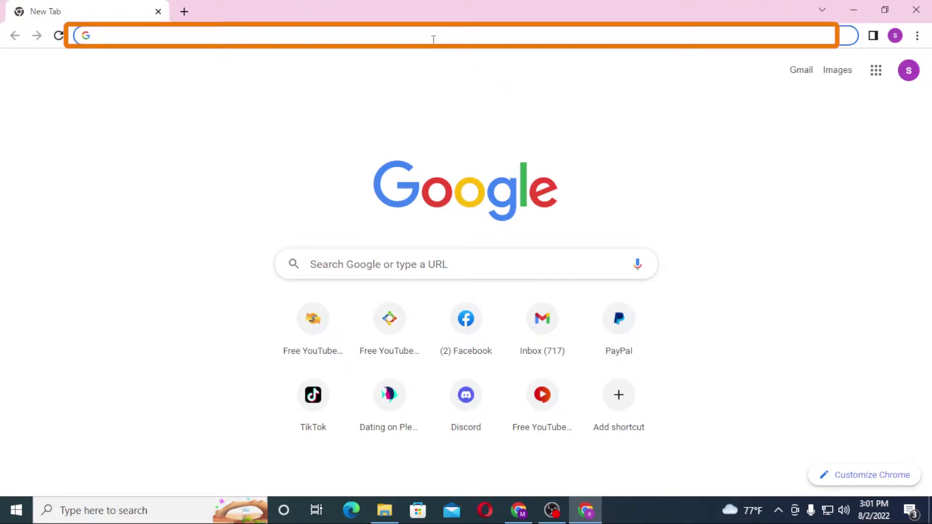
# Step: Load reddit.com, then Google 'reddit sign up' in a second tab and return to the results
pyautogui.write('reddi')
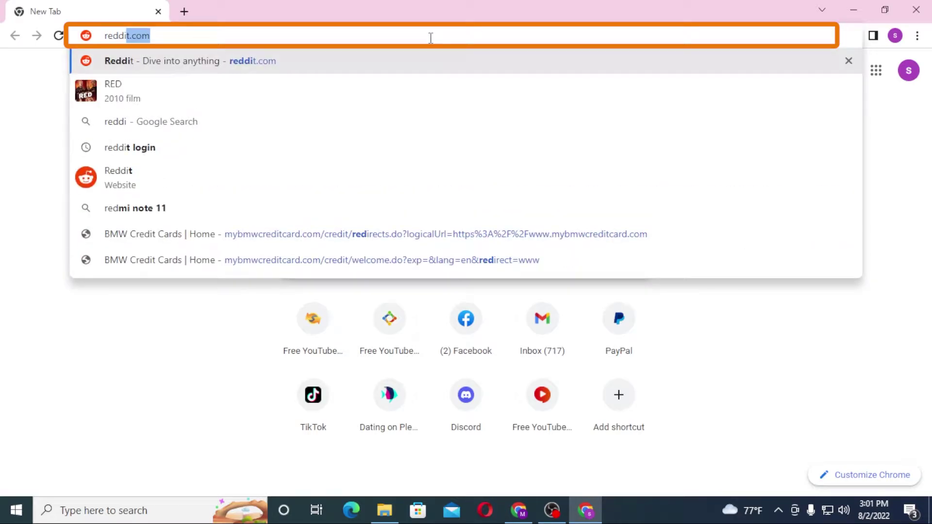
pyautogui.write('t.com')
pyautogui.press('Return')
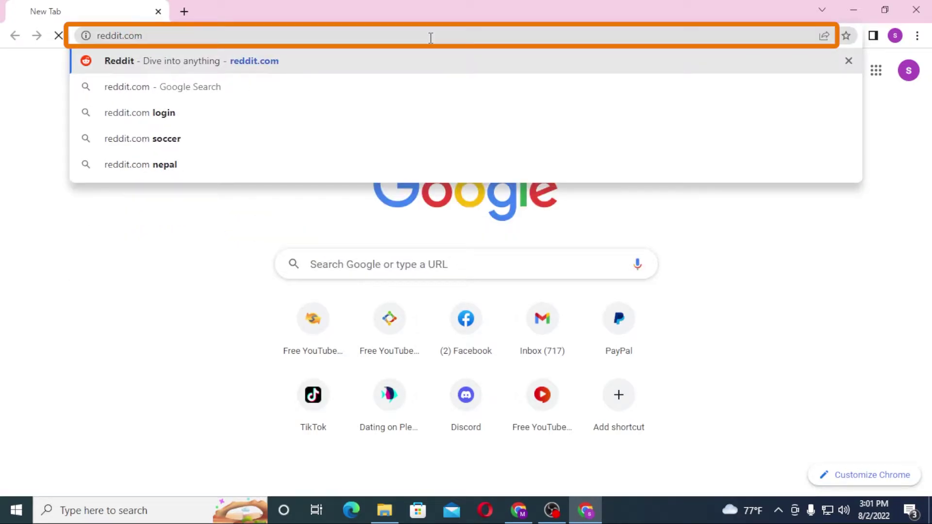
pyautogui.hotkey('ctrl', 't')
pyautogui.write('re')
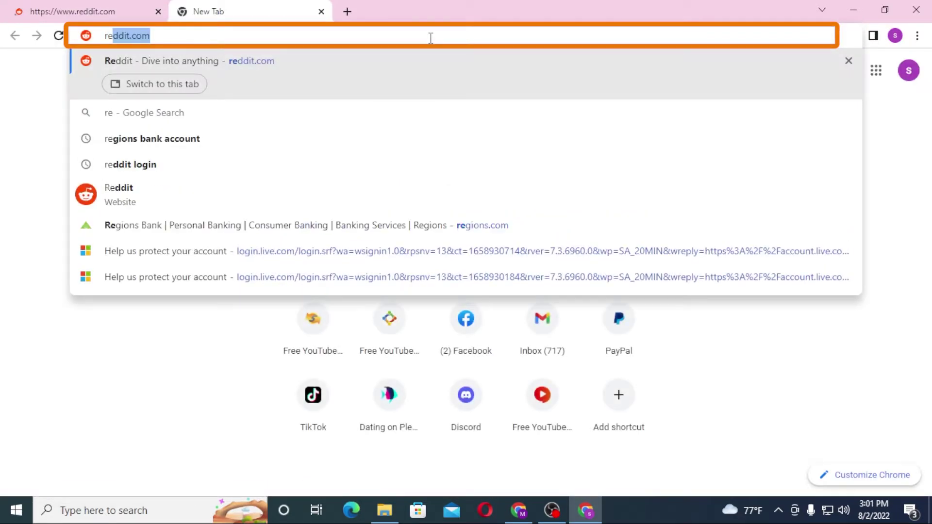
pyautogui.write('ddit sign up')
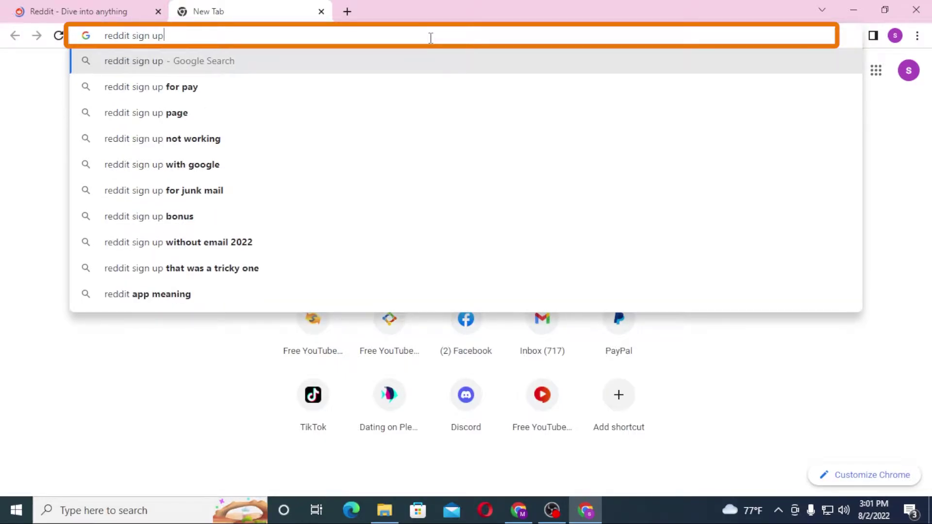
pyautogui.press('Return')
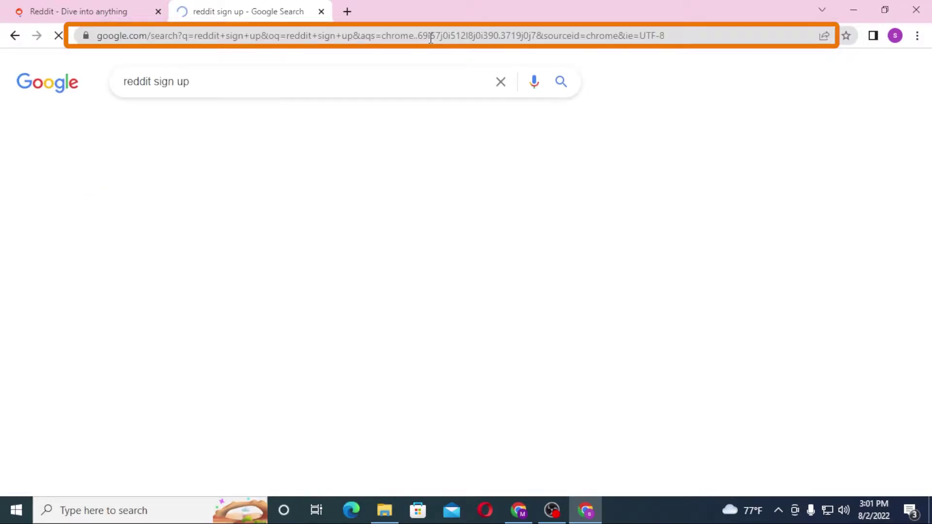
pyautogui.click(39, 5)
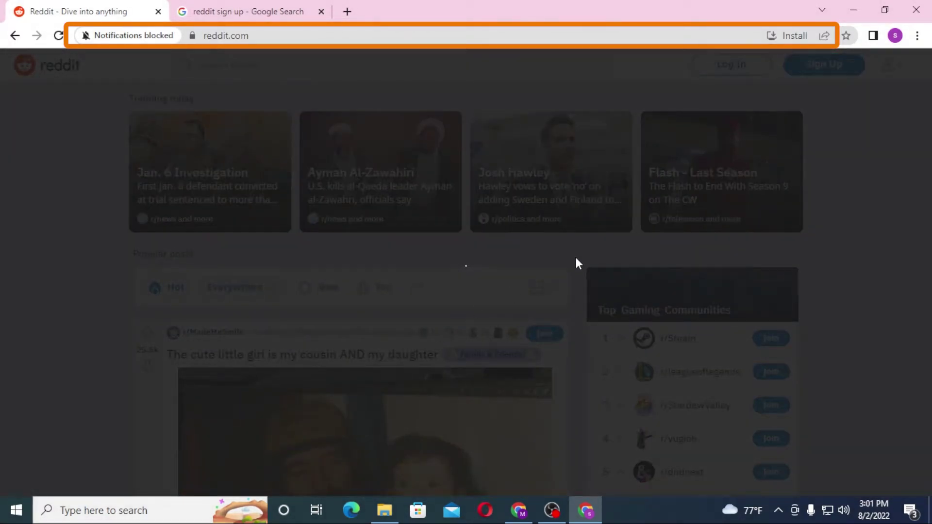
pyautogui.click(245, 11)
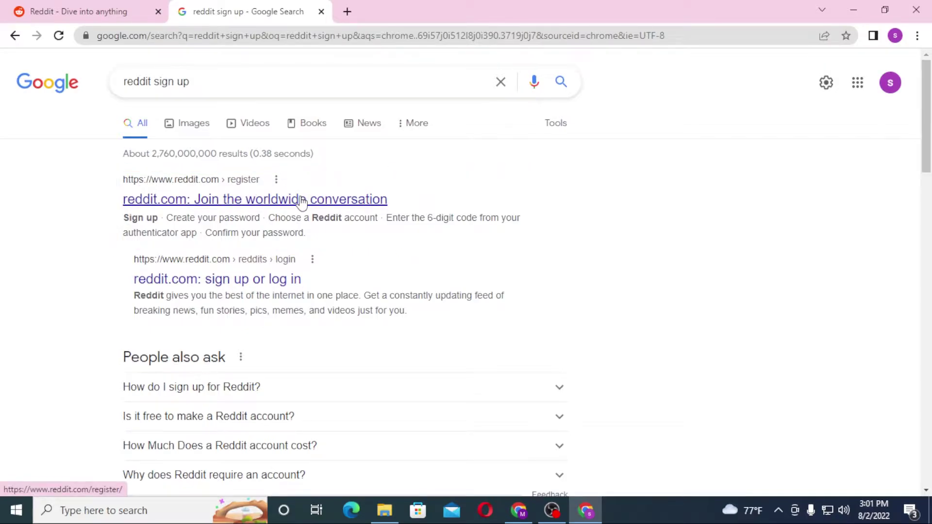
# Step: Open the Reddit register page from the results, then allow notifications for reddit.com
pyautogui.click(197, 200)
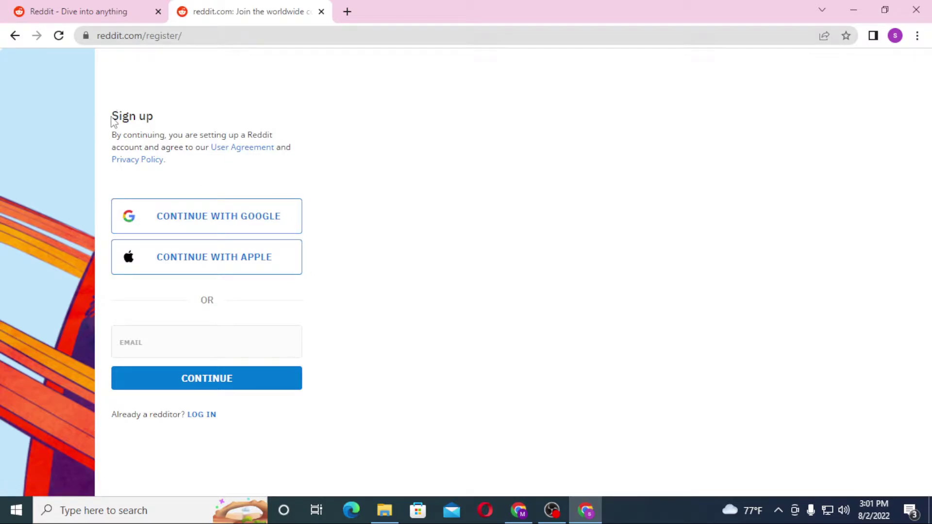
pyautogui.moveTo(113, 121); pyautogui.dragTo(366, 296)
pyautogui.click(78, 12)
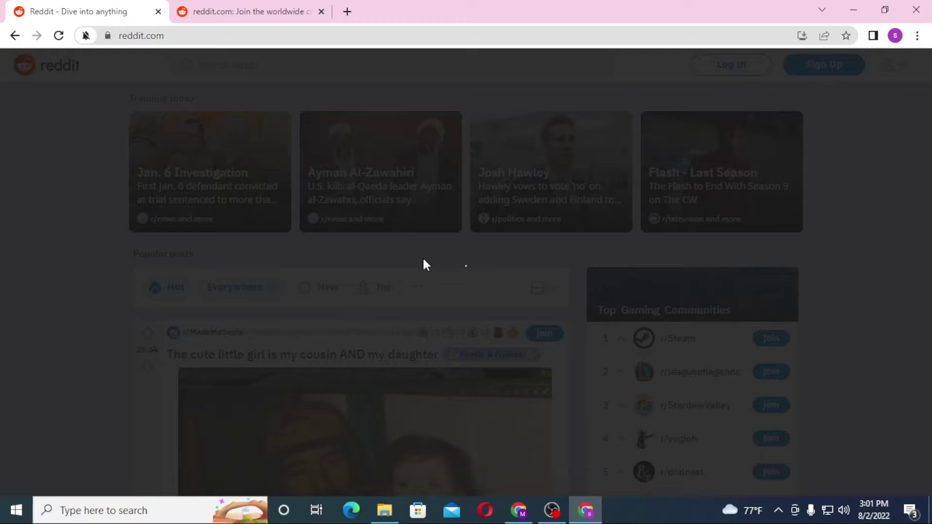
pyautogui.click(86, 35)
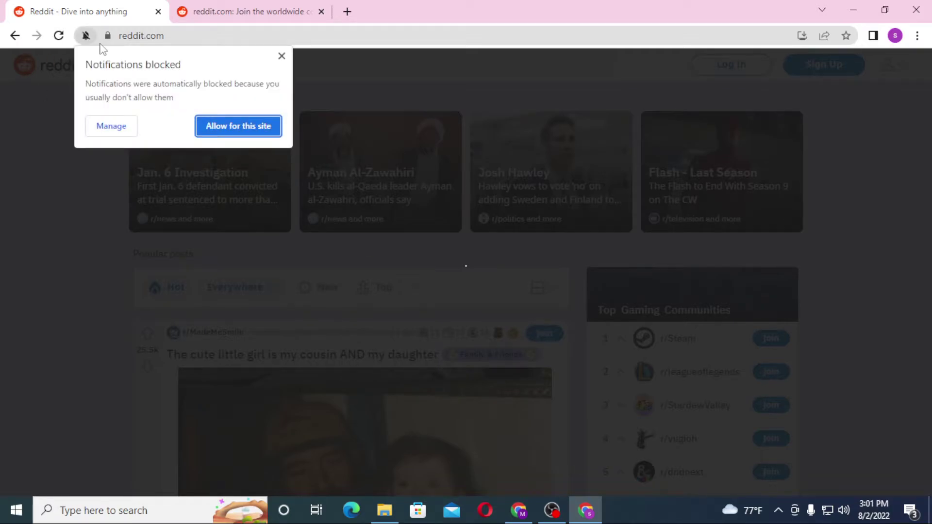
pyautogui.click(234, 128)
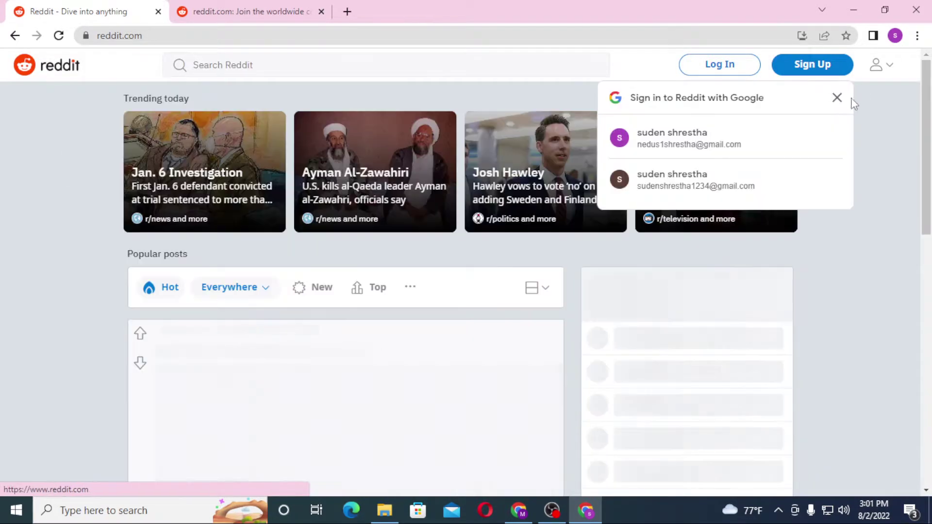
# Step: Dismiss the Sign in with Google prompt on the Reddit home page
pyautogui.click(836, 98)
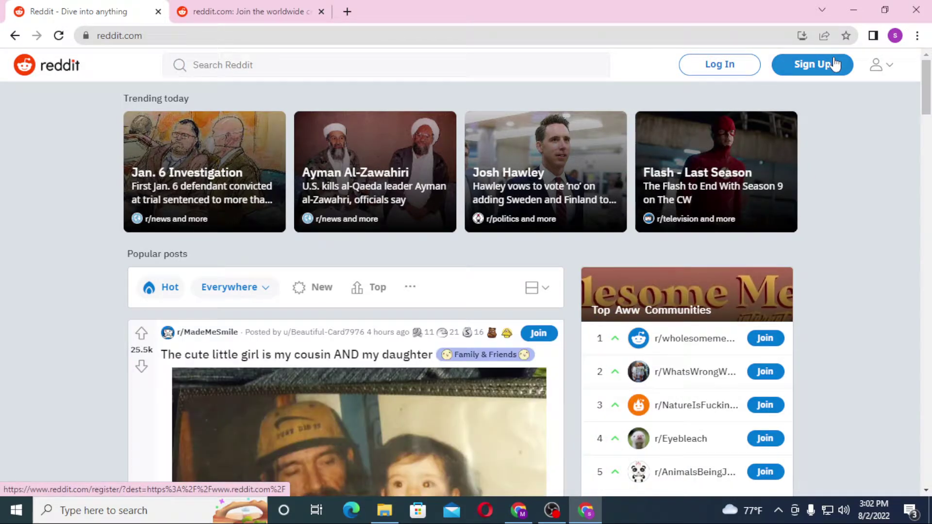
pyautogui.scroll(-7, 403, 216)
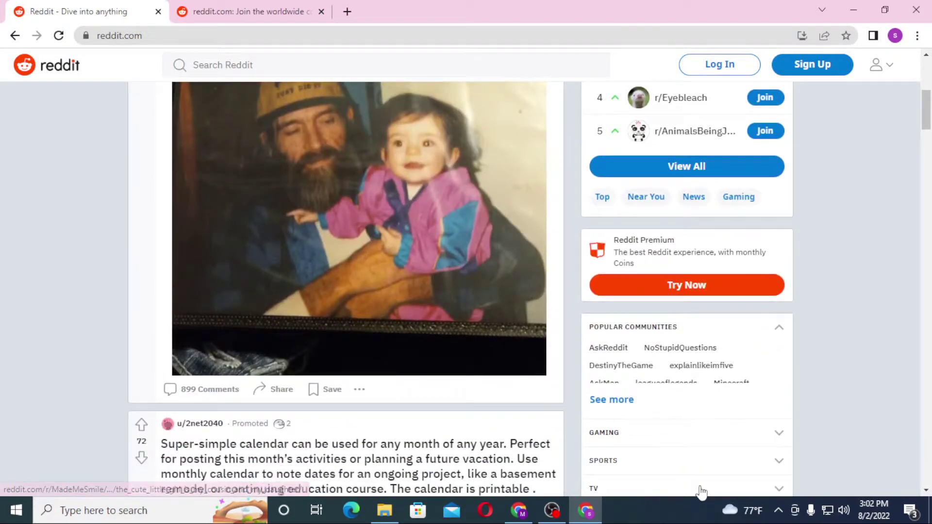
pyautogui.scroll(1, 789, 181)
# Step: Open Reddit's Sign Up form and close the extra reddit.com/register tab
pyautogui.click(812, 65)
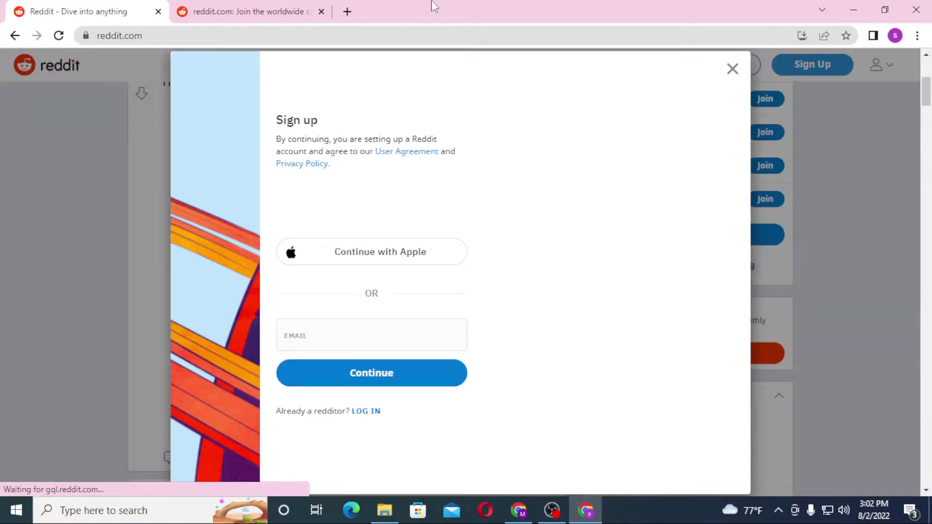
pyautogui.click(276, 7)
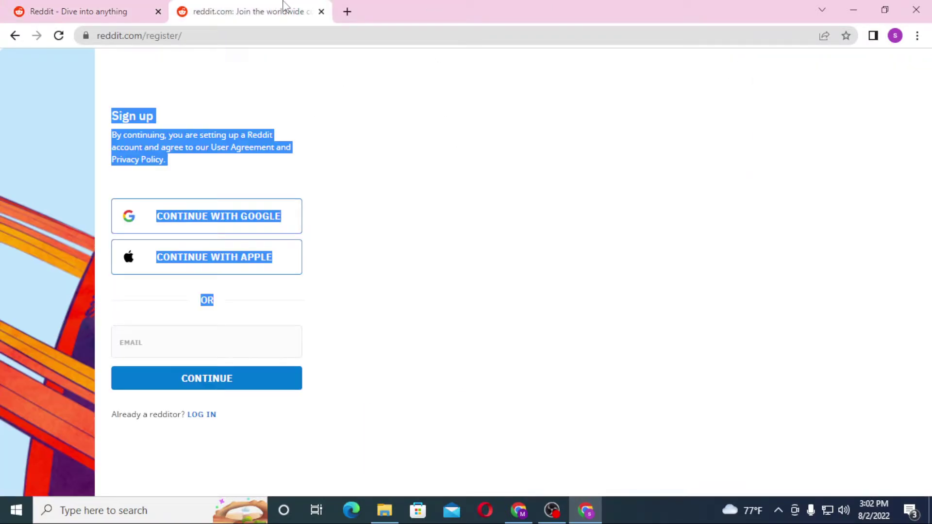
pyautogui.click(94, 6)
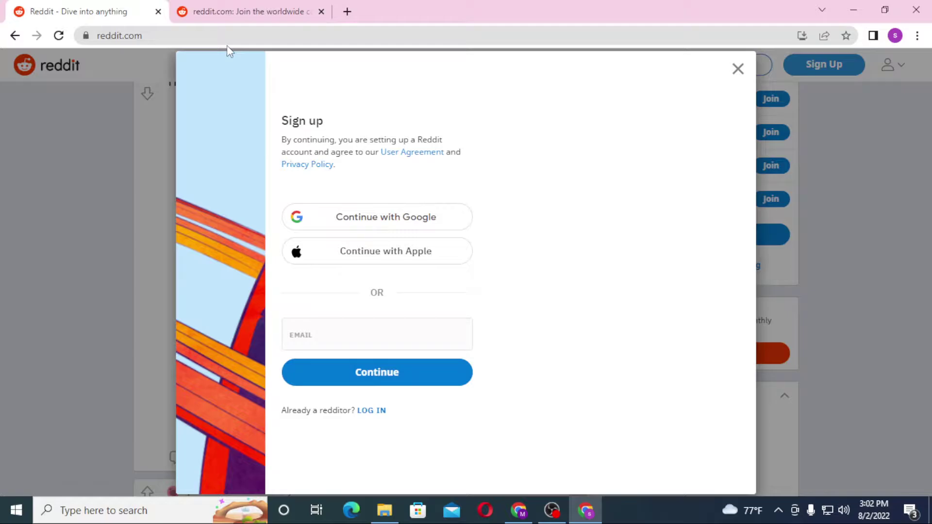
pyautogui.click(272, 10)
pyautogui.click(90, 8)
pyautogui.click(272, 11)
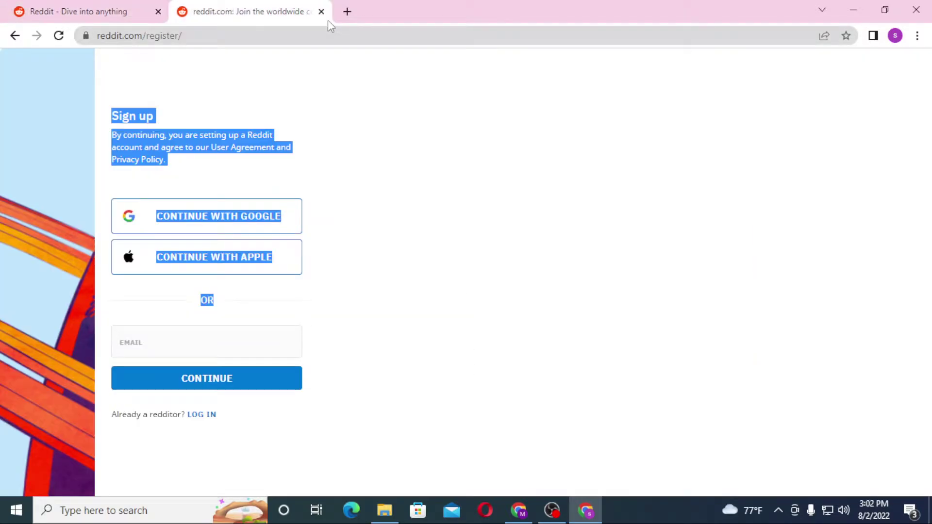
pyautogui.click(322, 11)
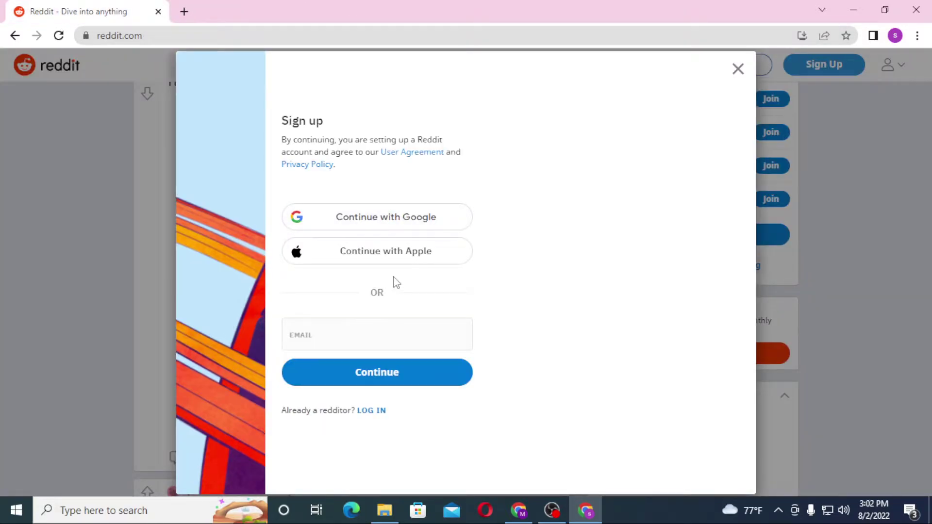
# Step: Start entering the new account's e-mail address in the EMAIL field
pyautogui.click(383, 318)
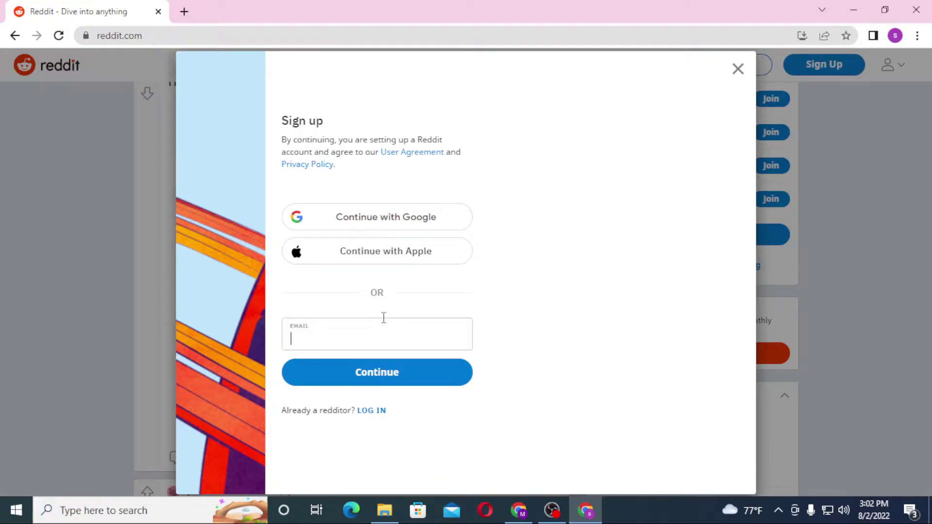
pyautogui.write('s')
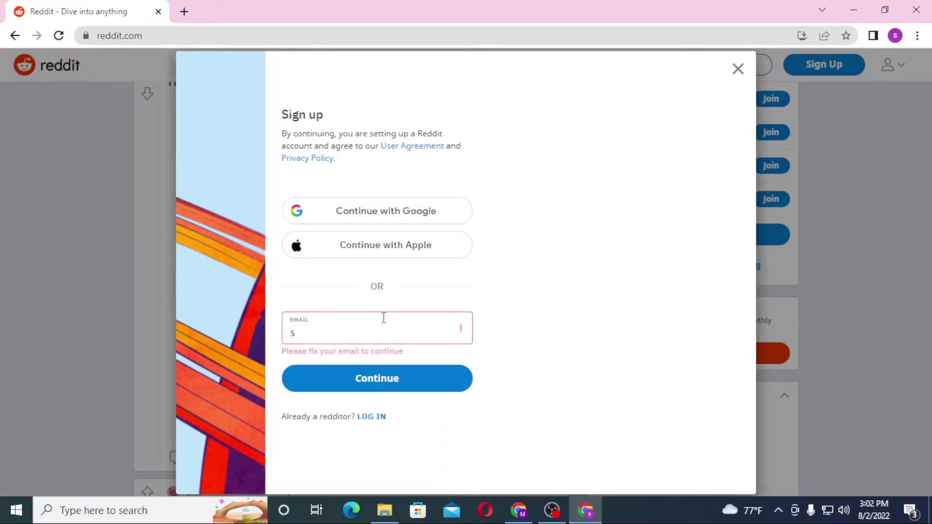
pyautogui.press('BackSpace')
pyautogui.press('BackSpace')
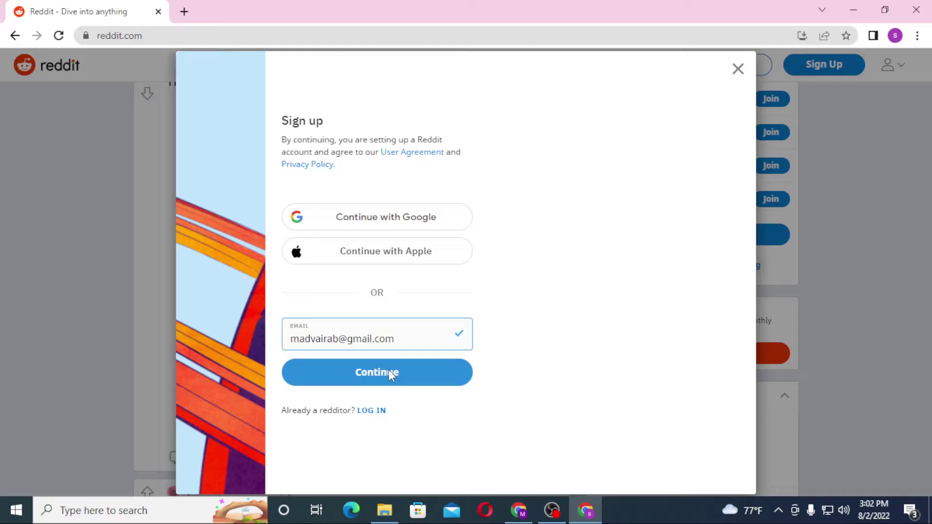
# Step: Enter Mad_vairaB as the new account's username
pyautogui.click(298, 160)
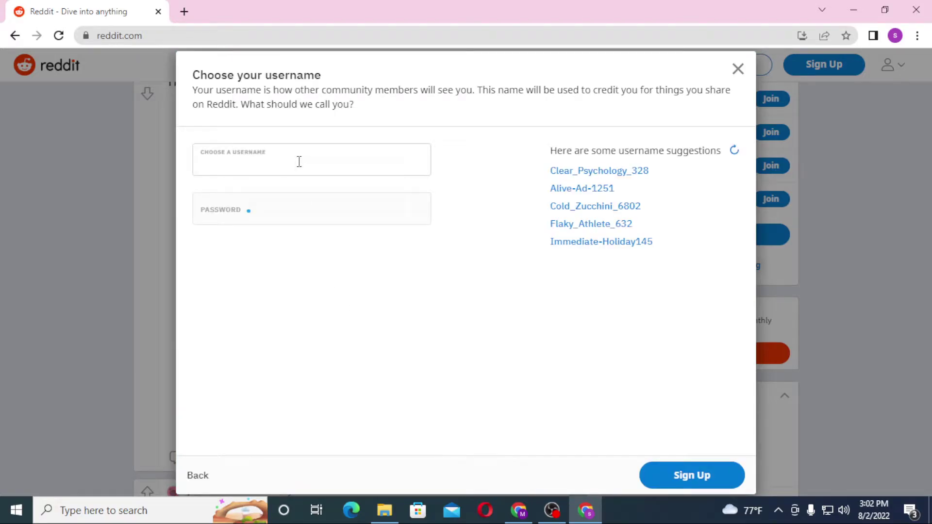
pyautogui.write('mad_')
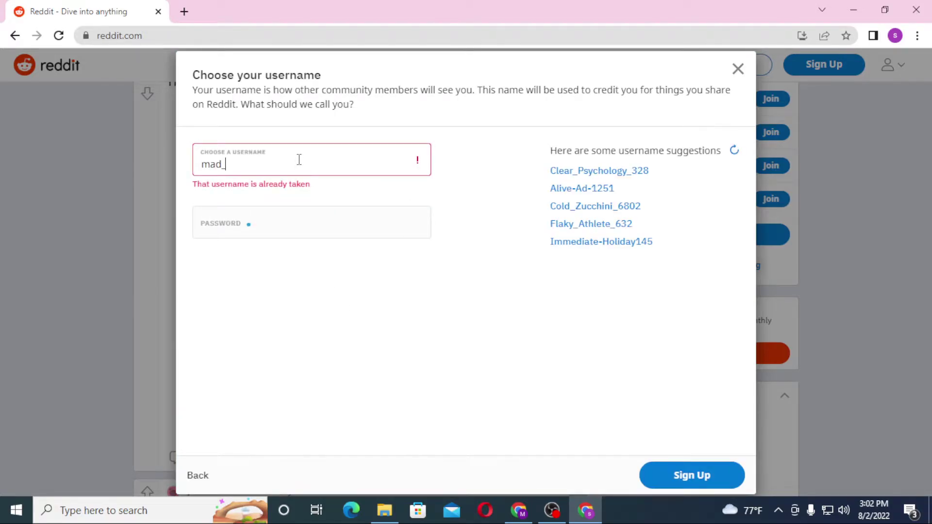
pyautogui.write('vairab')
pyautogui.press('Home')
pyautogui.press('Delete')
pyautogui.write('M')
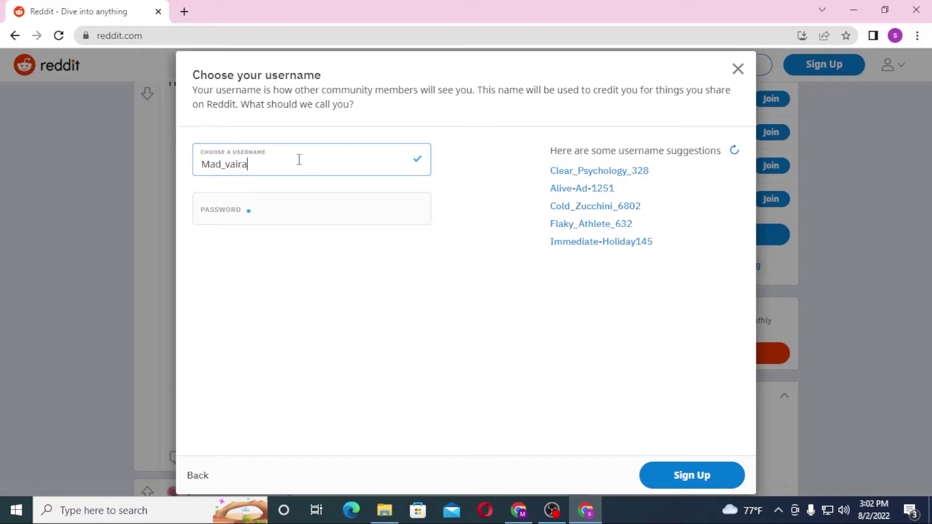
pyautogui.write('B')
# Step: Set the account password, pass the I'm not a robot check, and save the password in Chrome
pyautogui.click(264, 214)
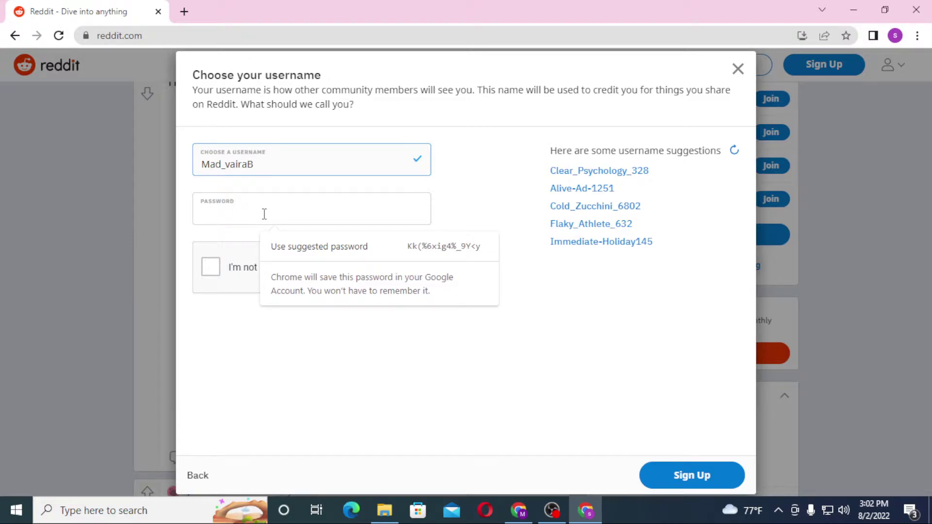
pyautogui.write('•••••••')
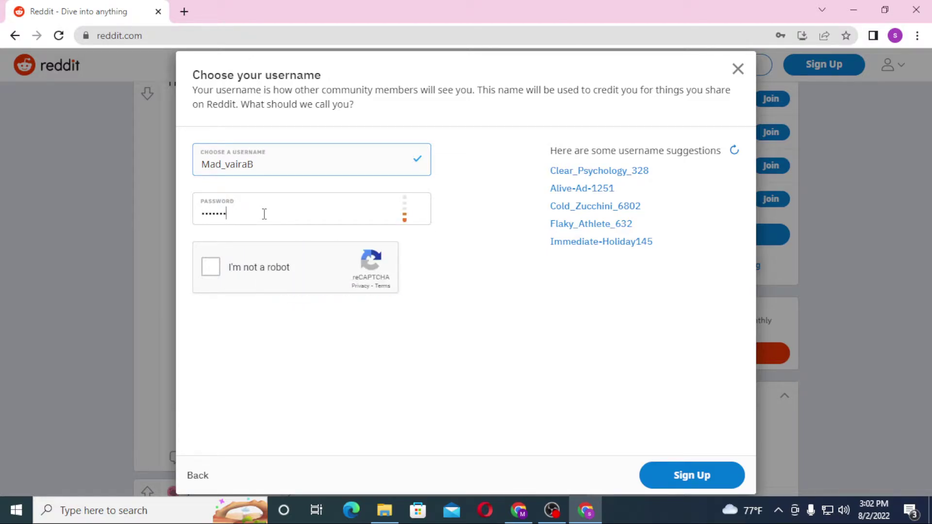
pyautogui.click(211, 268)
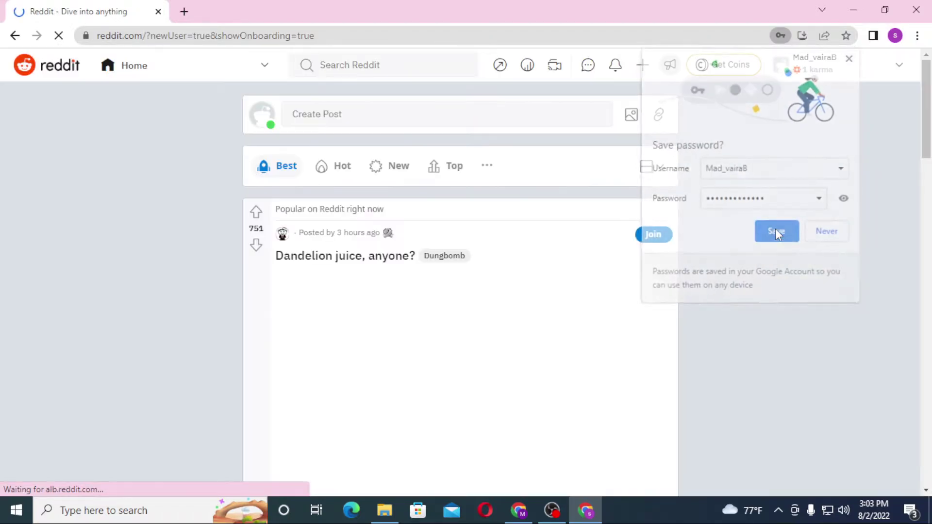
pyautogui.click(775, 229)
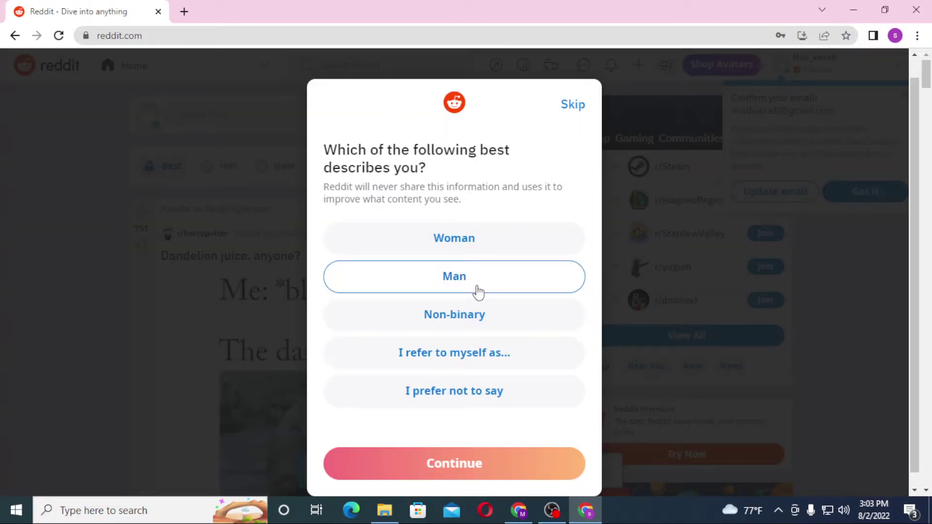
# Step: Describe yourself as Man and add Technology and Science as topics
pyautogui.click(487, 468)
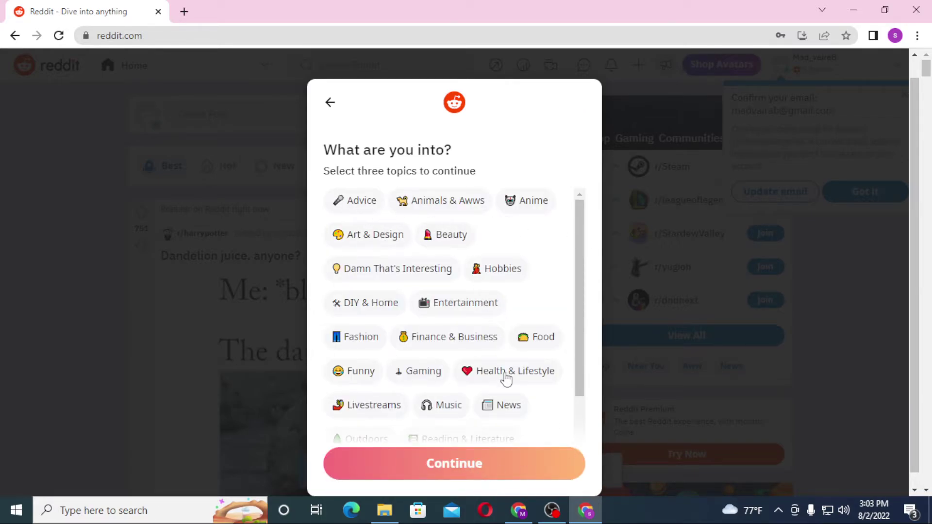
pyautogui.scroll(-3, 418, 285)
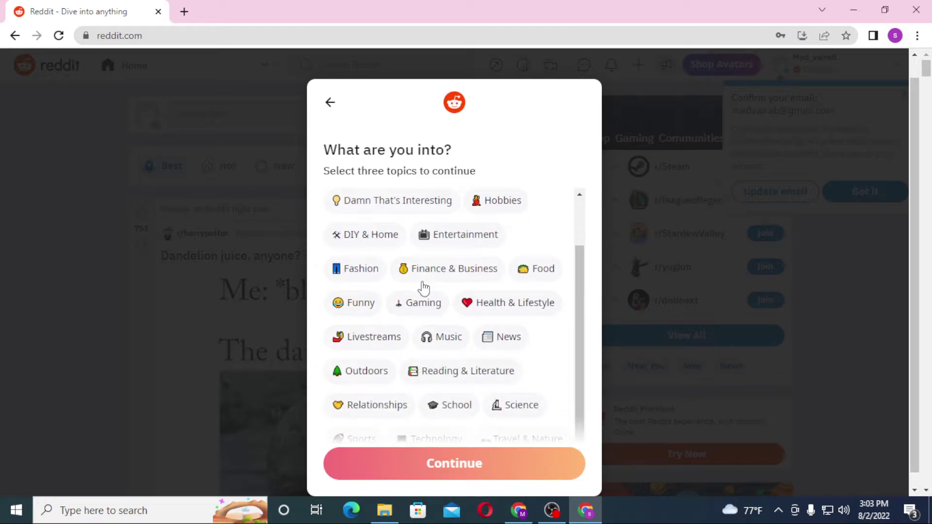
pyautogui.click(439, 402)
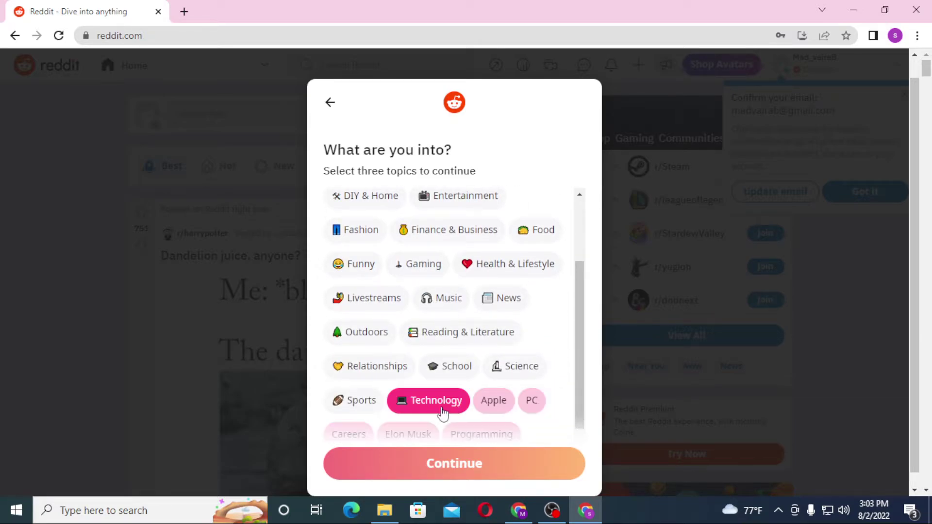
pyautogui.click(512, 369)
# Step: Add Google as a third topic
pyautogui.scroll(3, 409, 312)
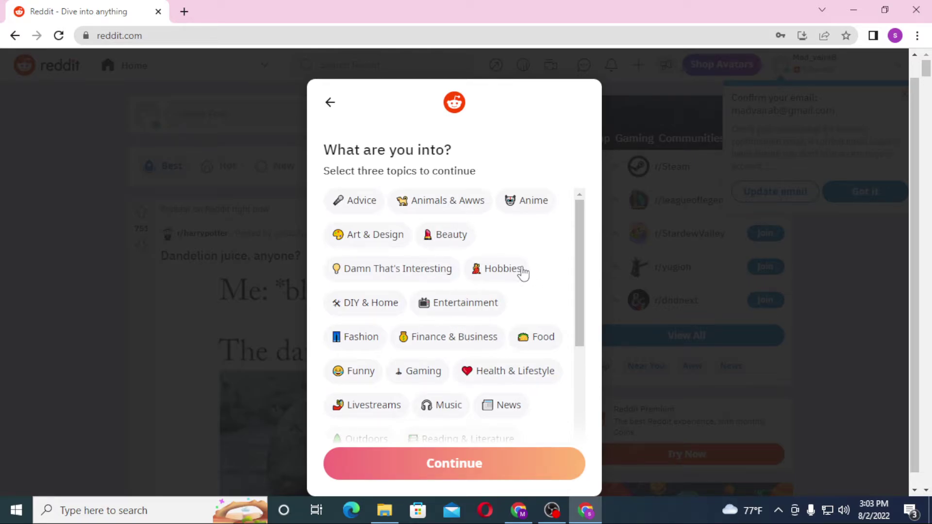
pyautogui.scroll(-4, 523, 275)
pyautogui.scroll(-1, 500, 339)
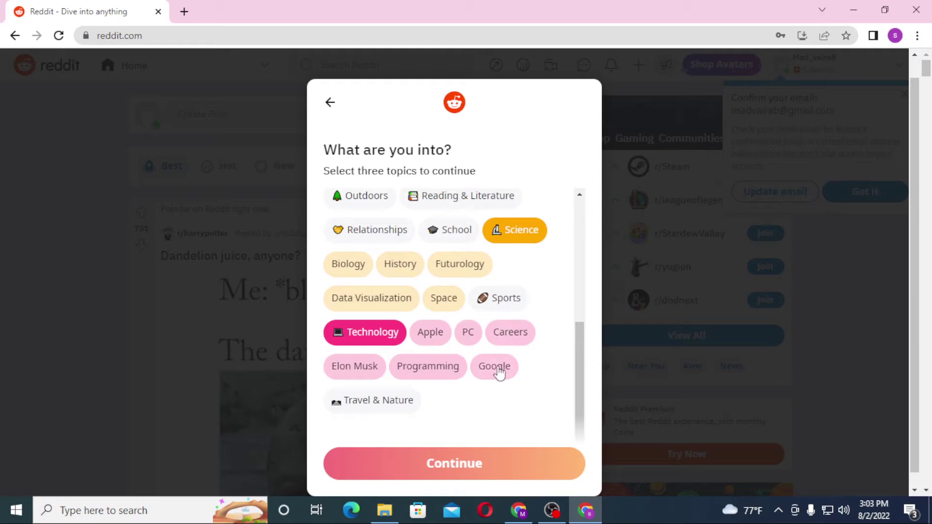
pyautogui.scroll(-1, 431, 414)
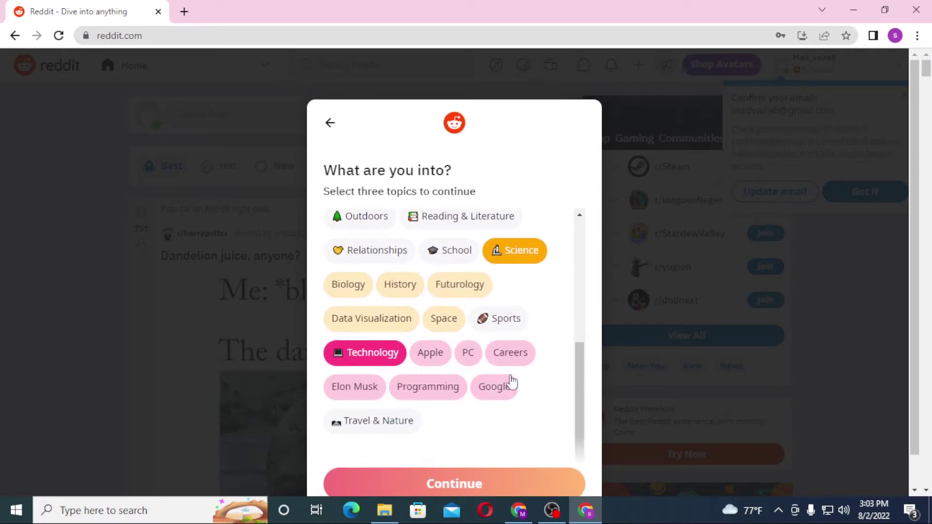
pyautogui.click(483, 388)
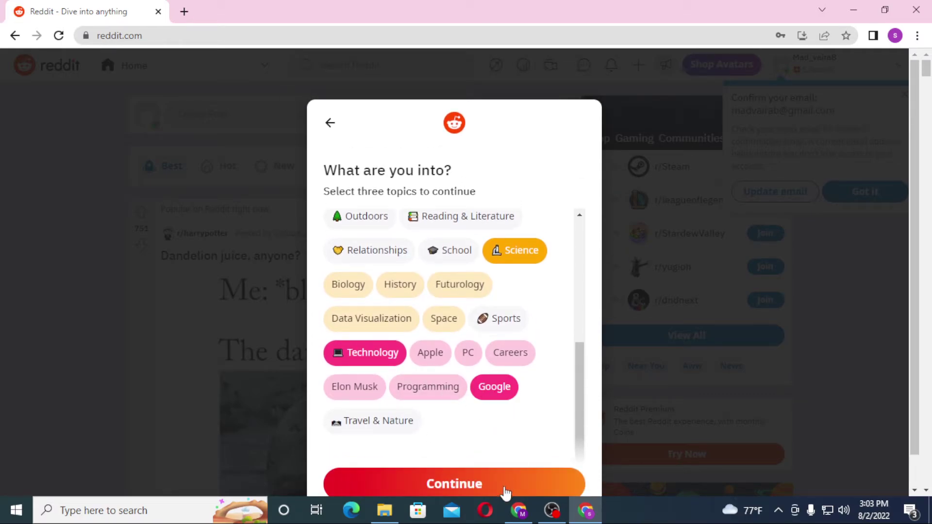
# Step: Select All the suggested Science communities, then continue past the avatar step with the default avatar
pyautogui.click(488, 485)
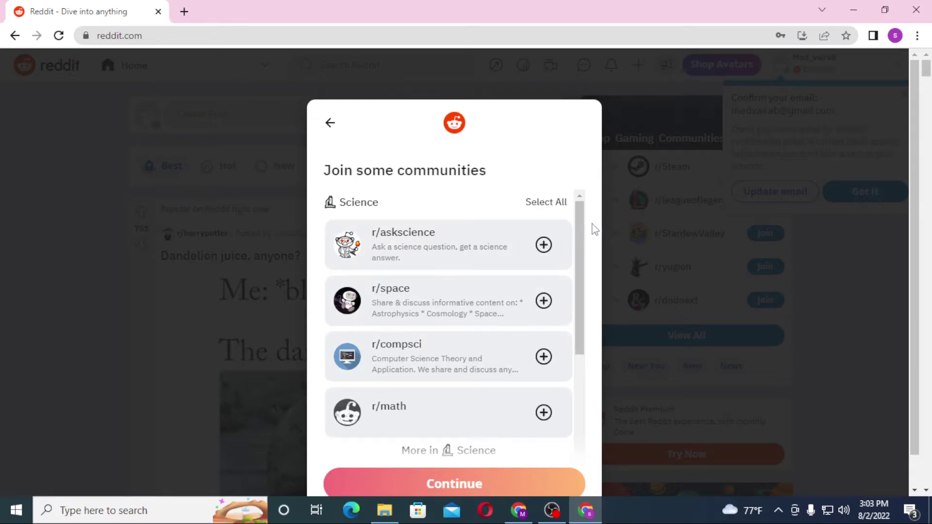
pyautogui.scroll(-5, 576, 377)
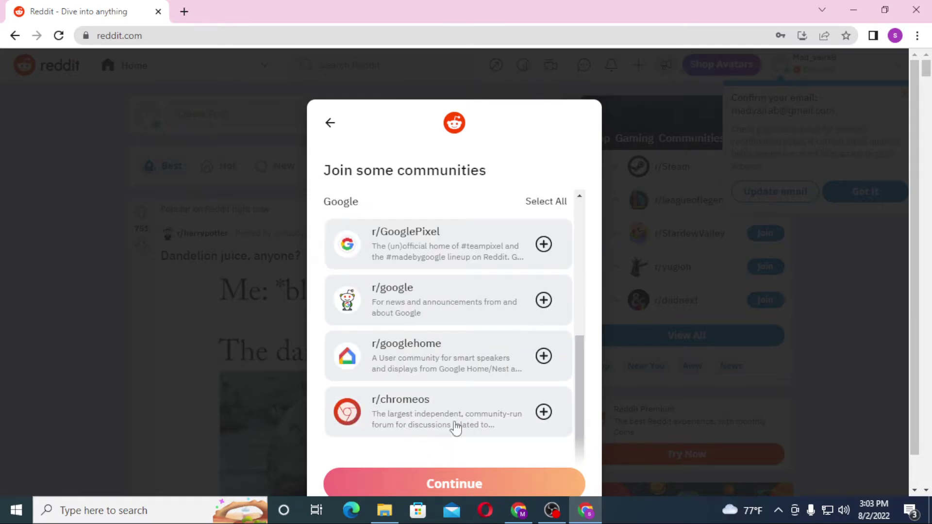
pyautogui.scroll(5, 456, 428)
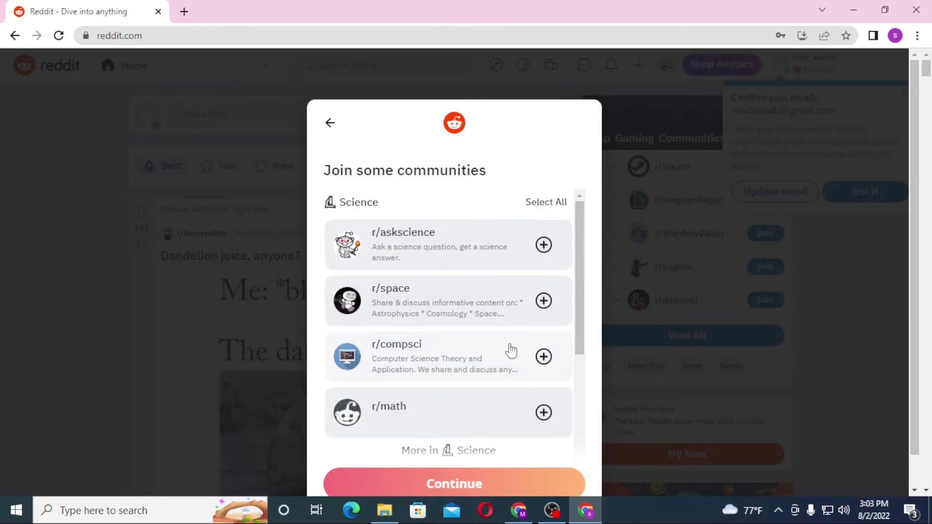
pyautogui.click(547, 202)
pyautogui.scroll(-5, 540, 326)
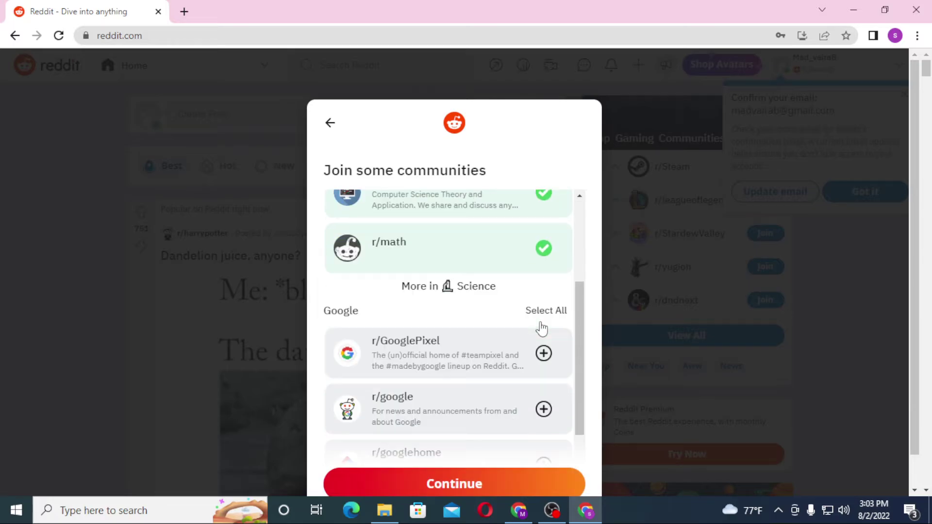
pyautogui.click(492, 484)
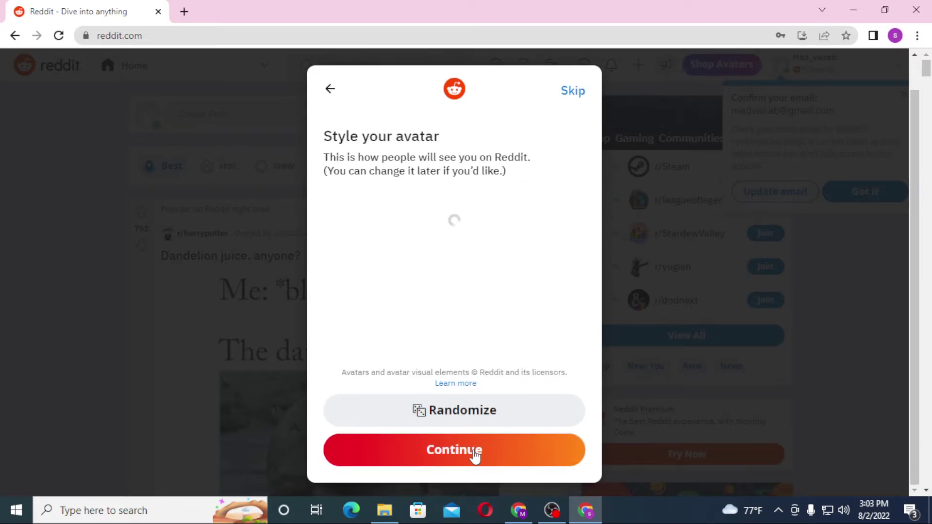
pyautogui.click(473, 452)
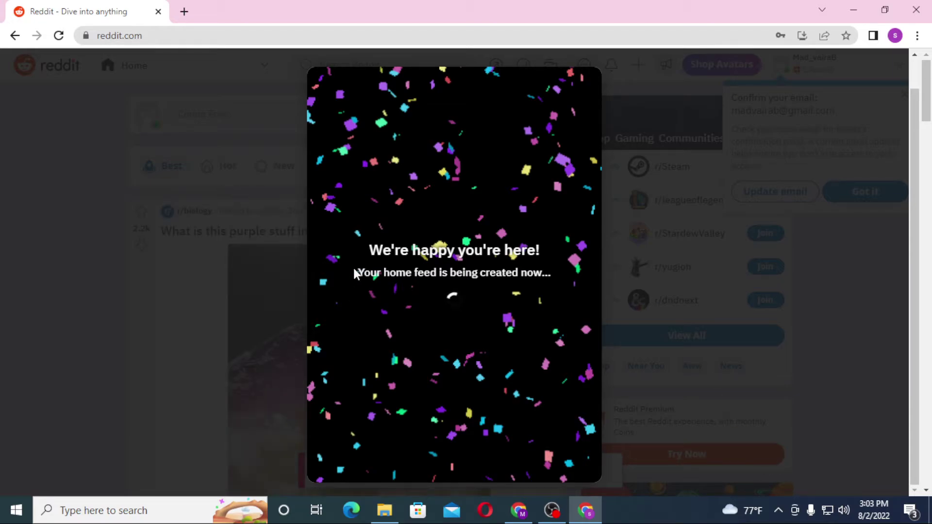
# Step: Dismiss the Confirm your email reminder, check the account menu, and go to Gmail
pyautogui.moveTo(357, 272); pyautogui.dragTo(551, 280)
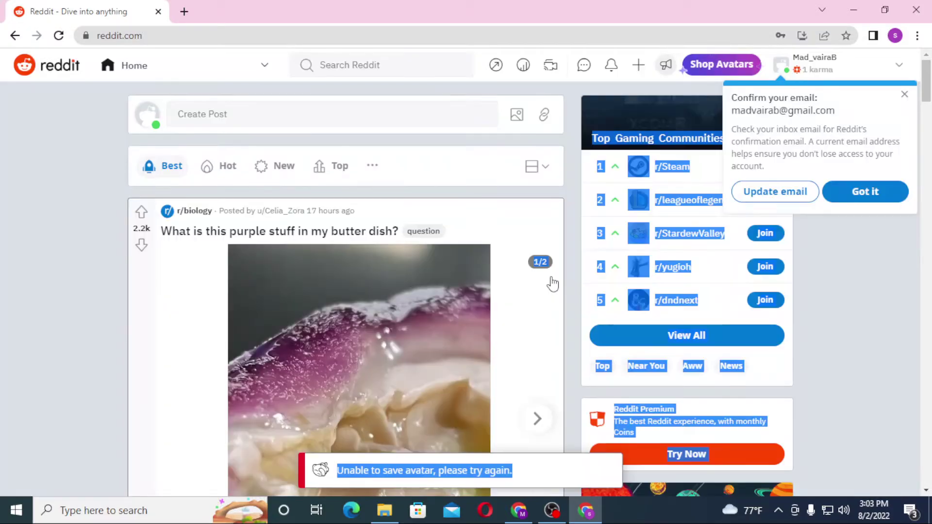
pyautogui.click(10, 310)
pyautogui.click(890, 204)
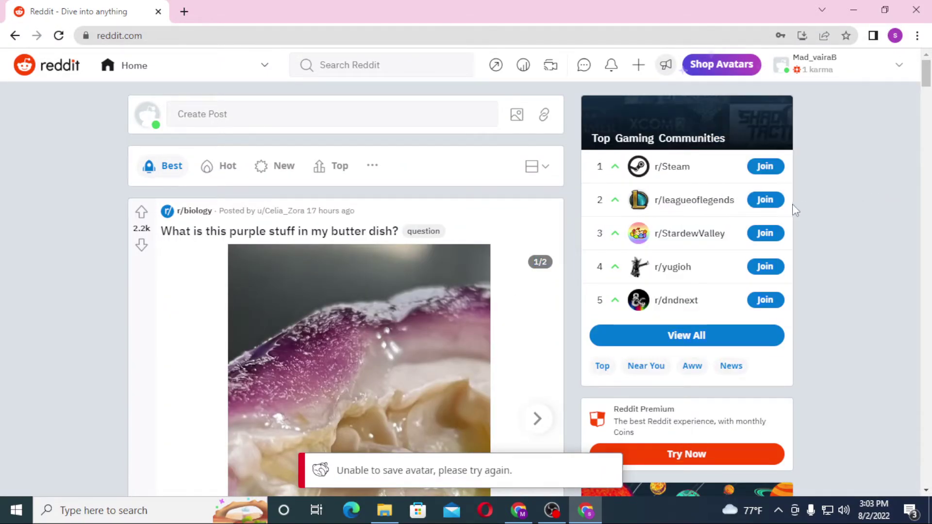
pyautogui.click(814, 61)
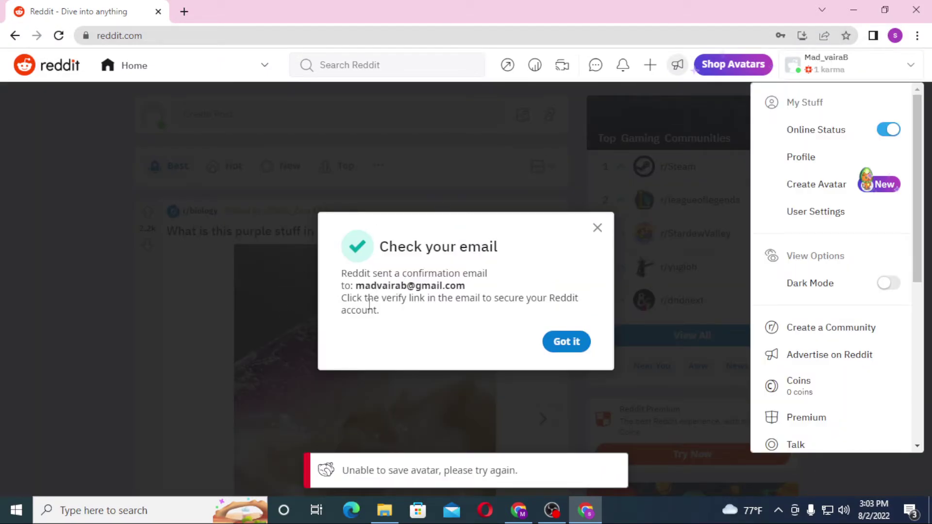
pyautogui.click(184, 11)
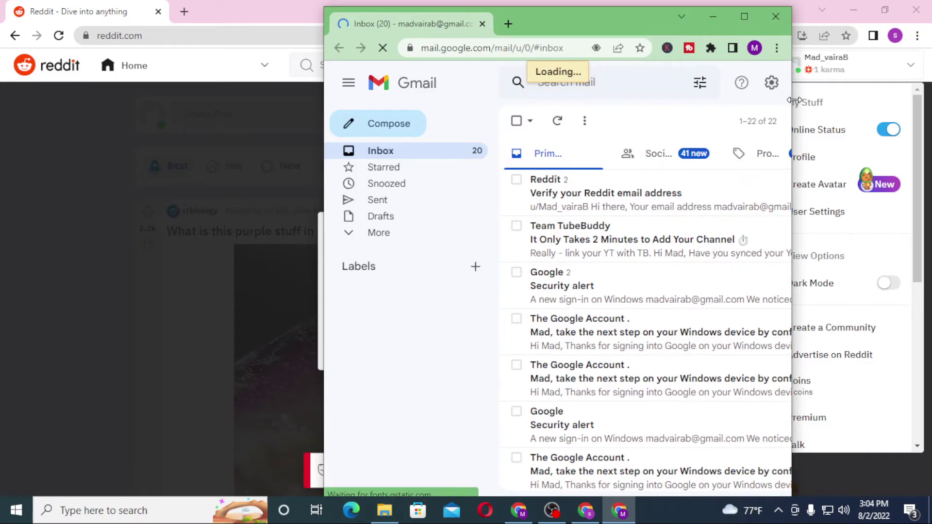
# Step: Widen the Gmail window and open the 'Verify your Reddit email address' message
pyautogui.moveTo(791, 97); pyautogui.dragTo(928, 97)
pyautogui.click(657, 187)
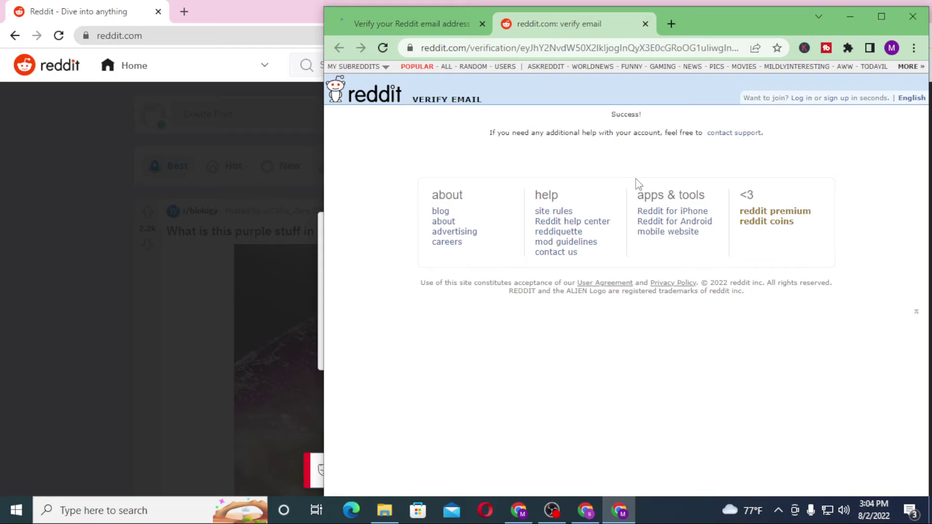
# Step: Reload Reddit's home page and scroll through the r/biology, r/math and r/askscience posts
pyautogui.moveTo(539, 132); pyautogui.dragTo(762, 133)
pyautogui.click(69, 42)
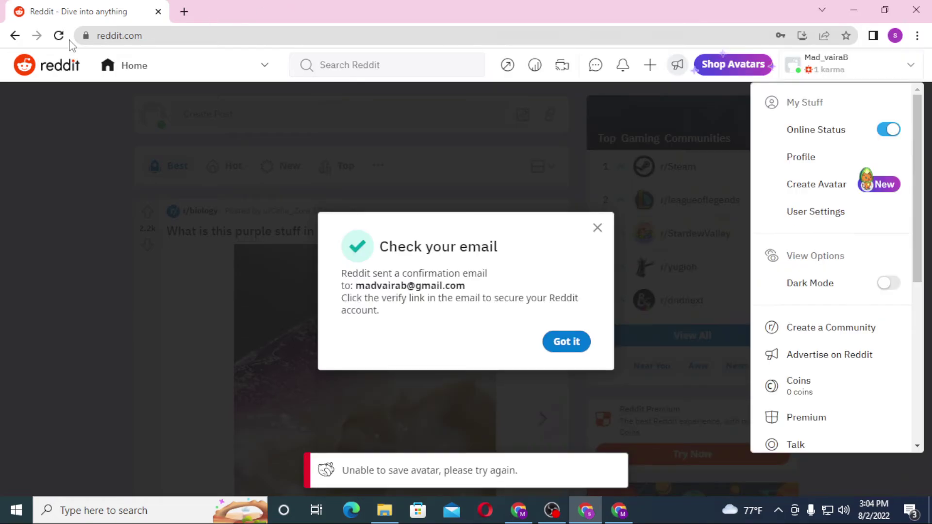
pyautogui.click(59, 35)
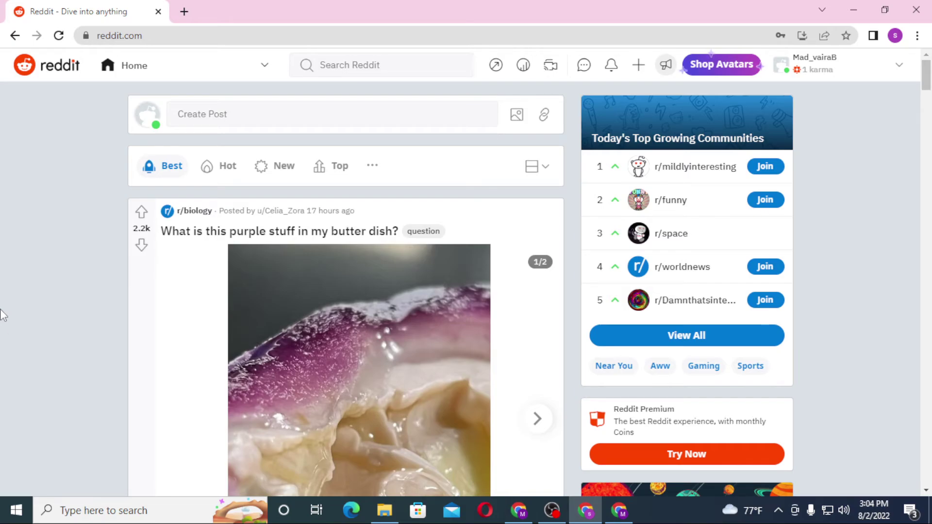
pyautogui.scroll(-4, 2, 320)
pyautogui.scroll(3, 3, 332)
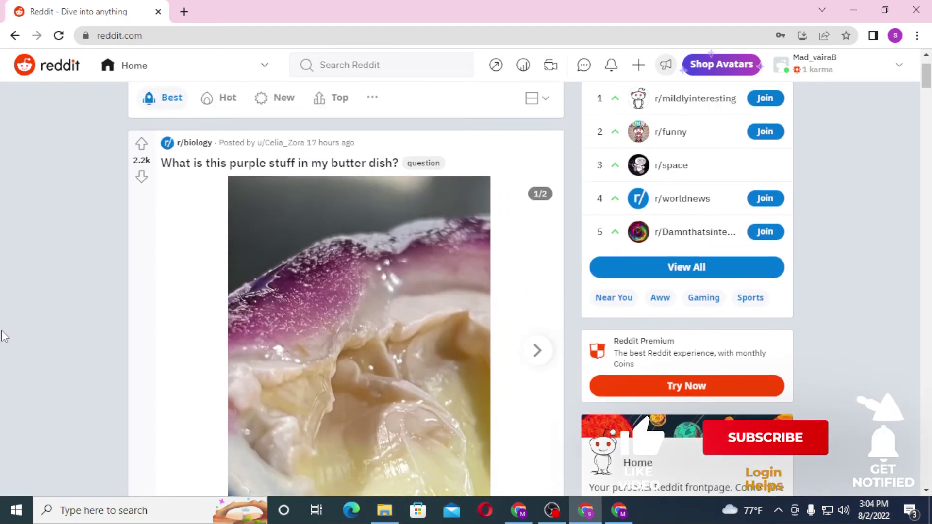
pyautogui.scroll(-10, 4, 335)
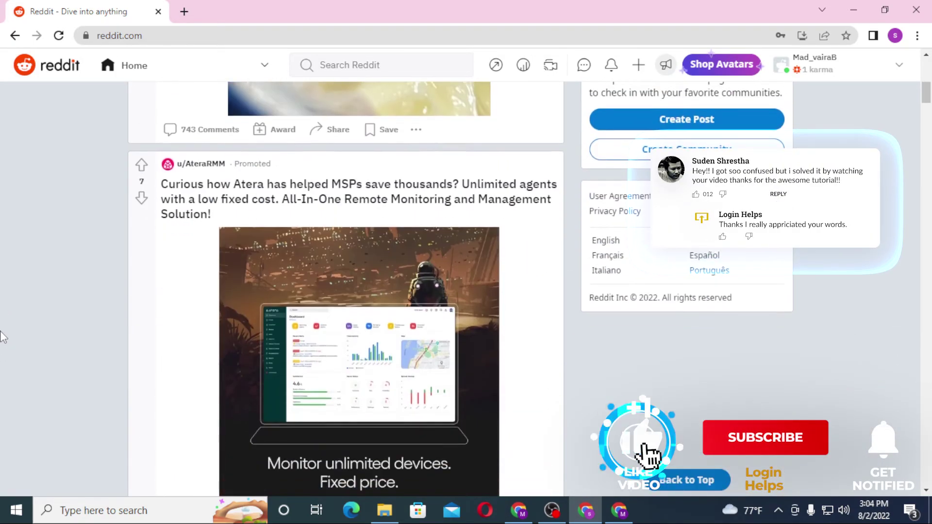
pyautogui.scroll(-9, 2, 335)
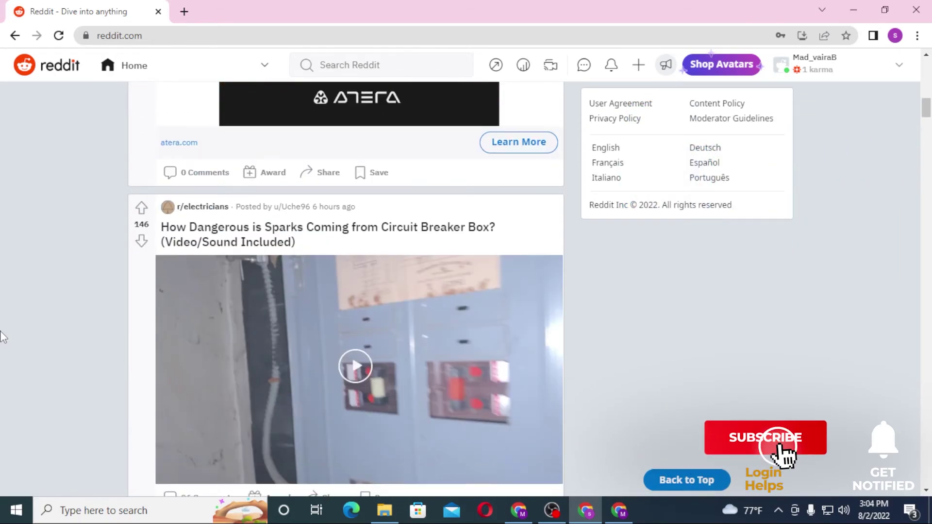
pyautogui.scroll(-12, 2, 337)
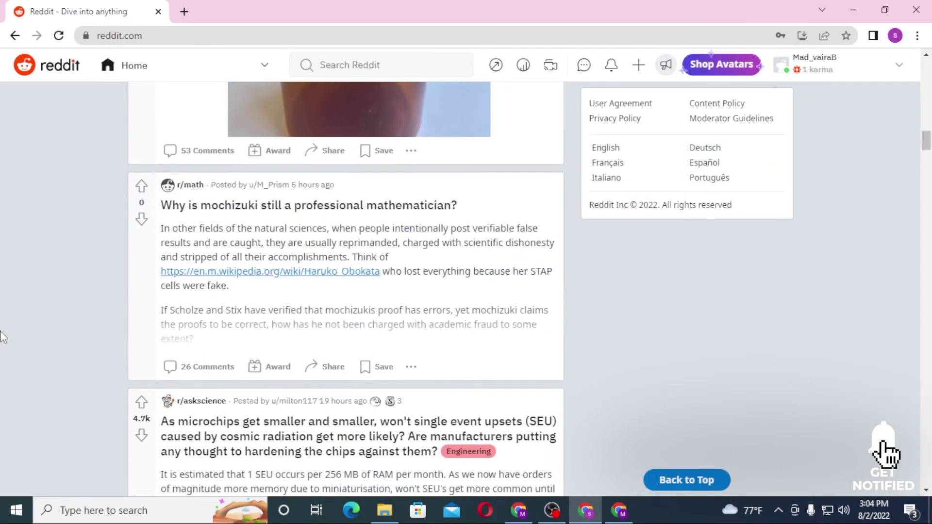